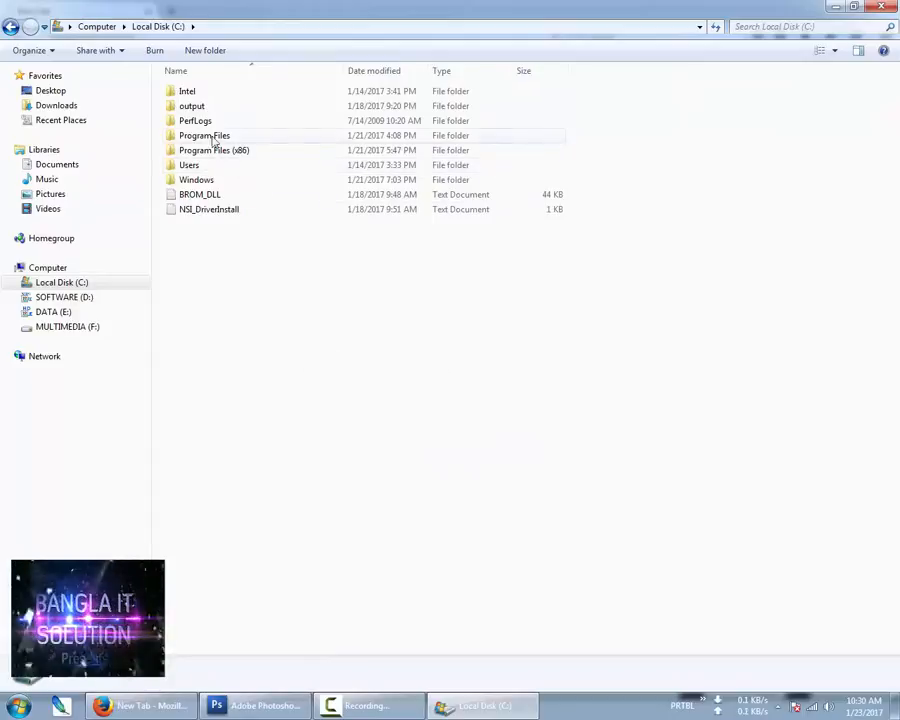
- Open the Foxit PhantomPDF folder inside Foxit Software in Program Files (x86) on drive C
{"action": "left_click", "coordinate": [212, 136]}
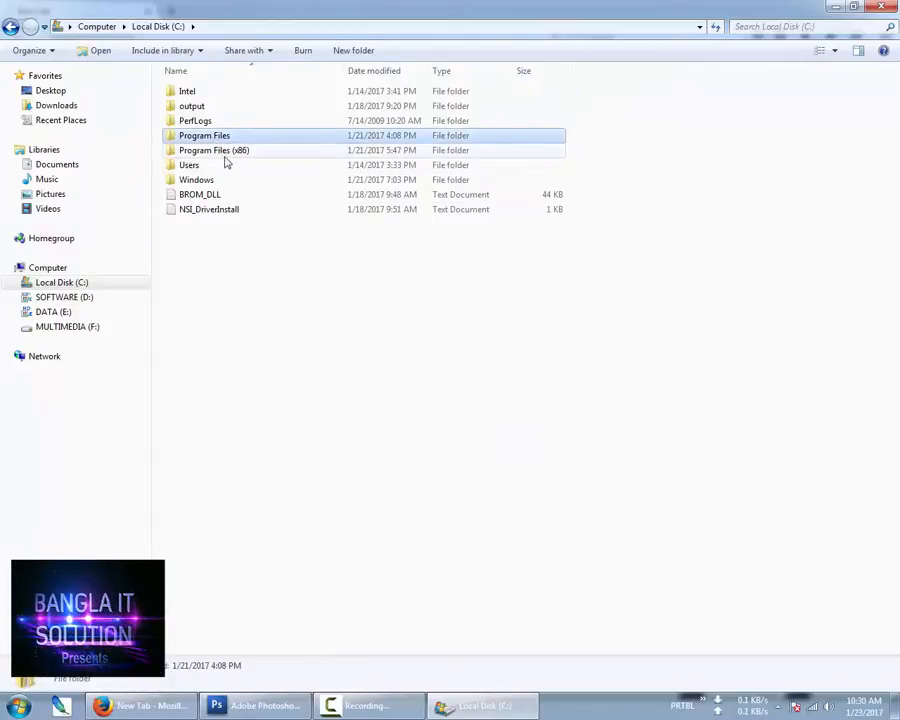
{"action": "double_click", "coordinate": [241, 150]}
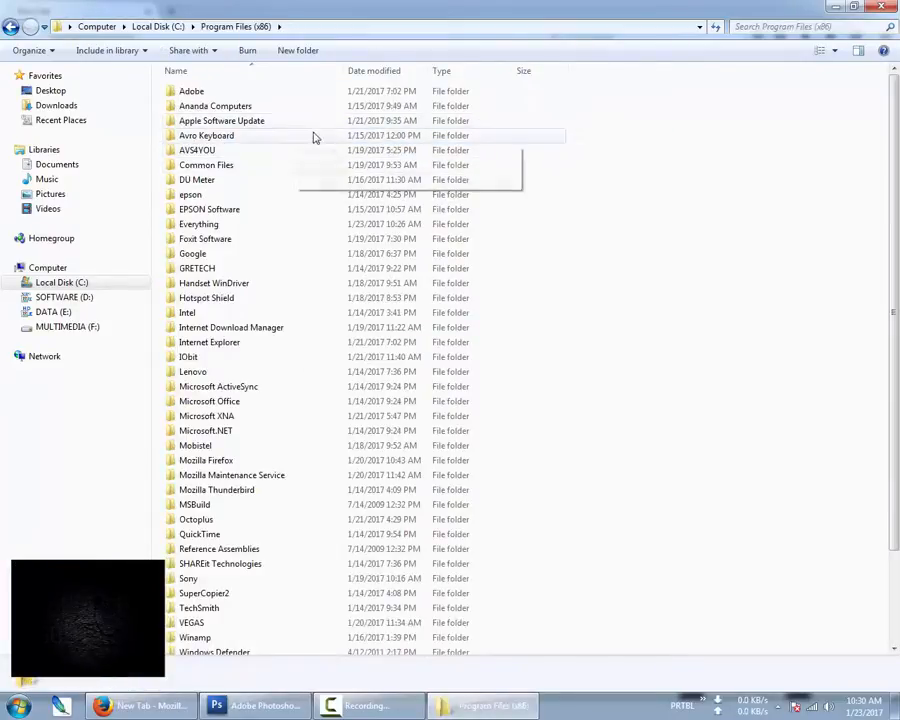
{"action": "double_click", "coordinate": [207, 239]}
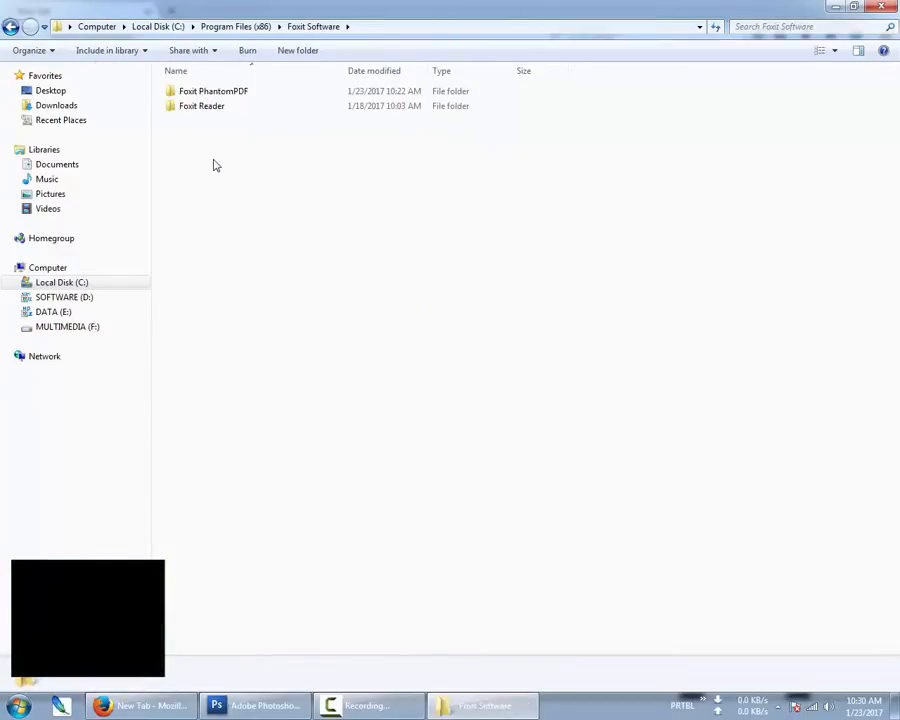
{"action": "left_click", "coordinate": [10, 27]}
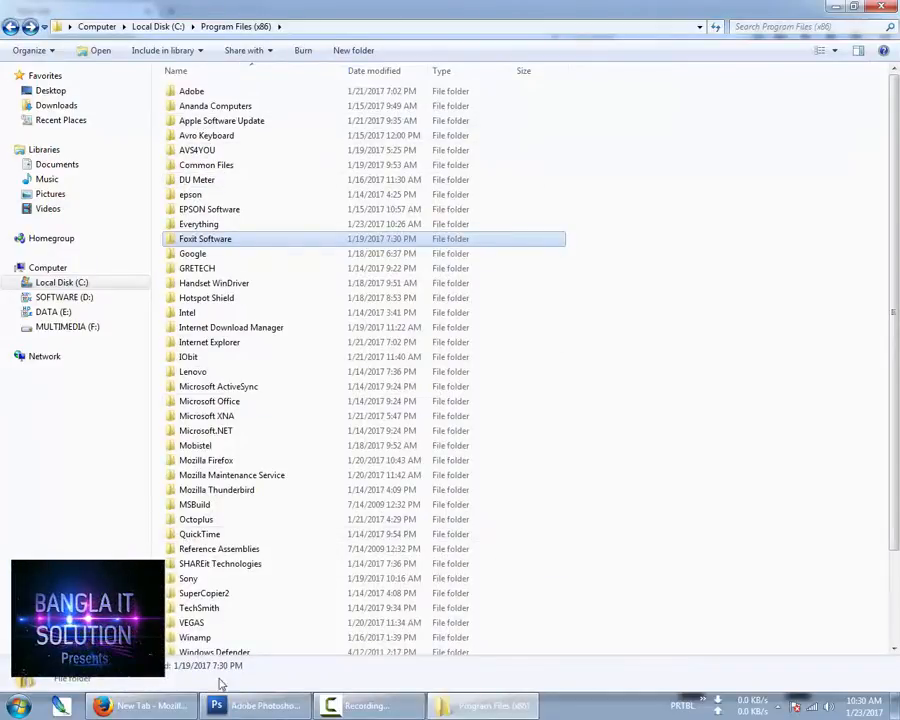
{"action": "double_click", "coordinate": [212, 243]}
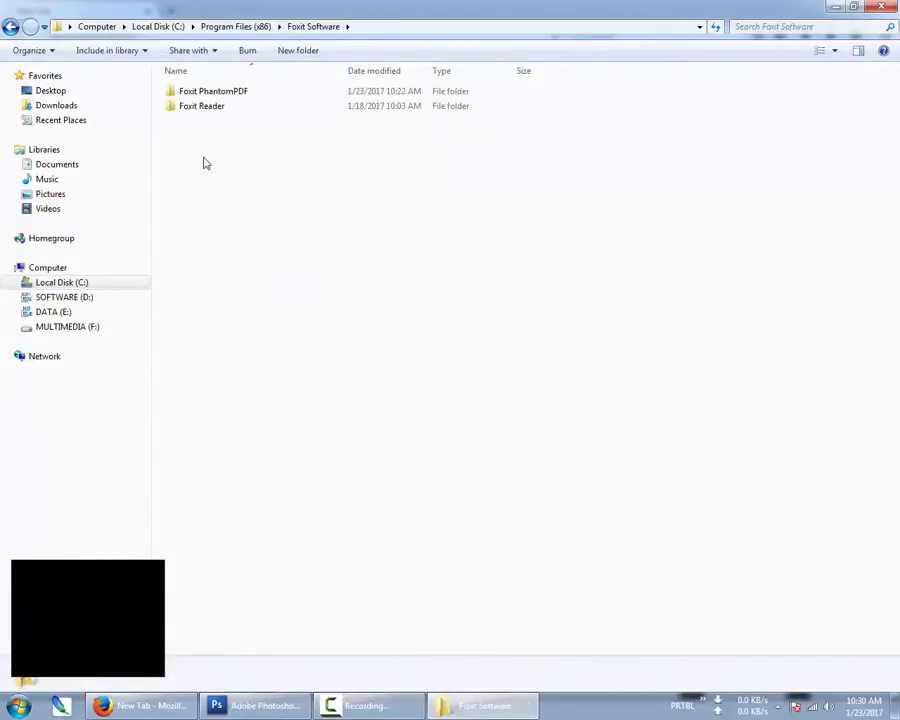
{"action": "double_click", "coordinate": [210, 93]}
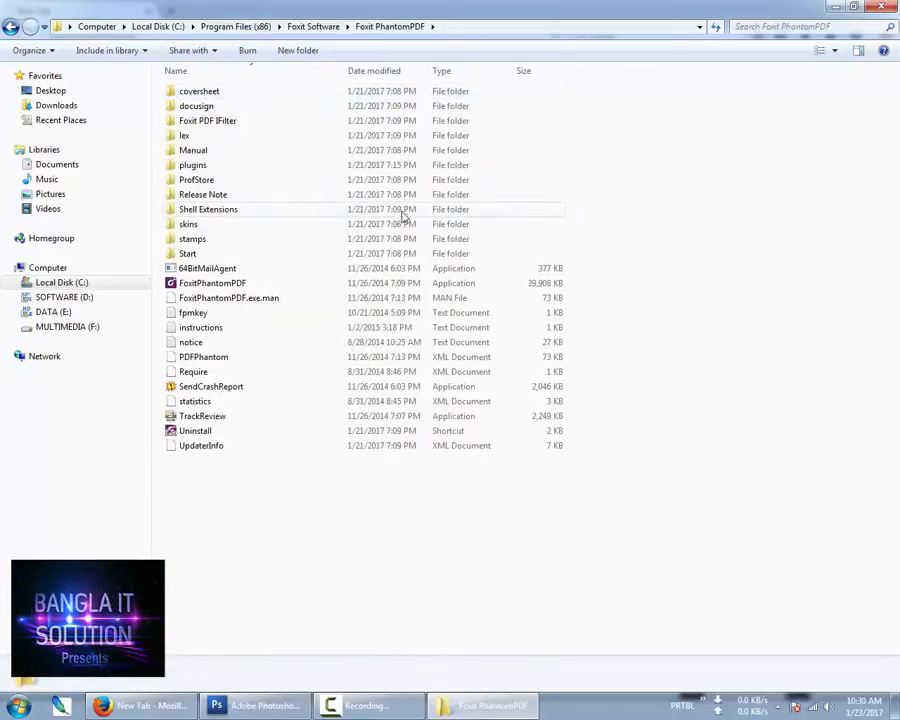
- Copy the file name of the FoxitPhantomPDF application without renaming it
{"action": "left_click", "coordinate": [225, 288]}
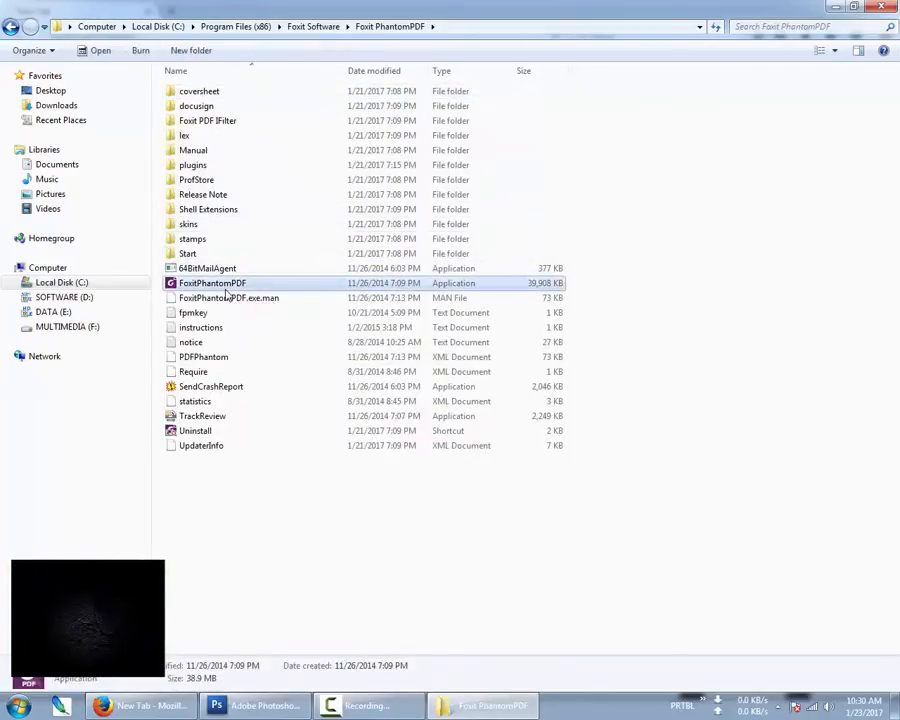
{"action": "right_click", "coordinate": [228, 285]}
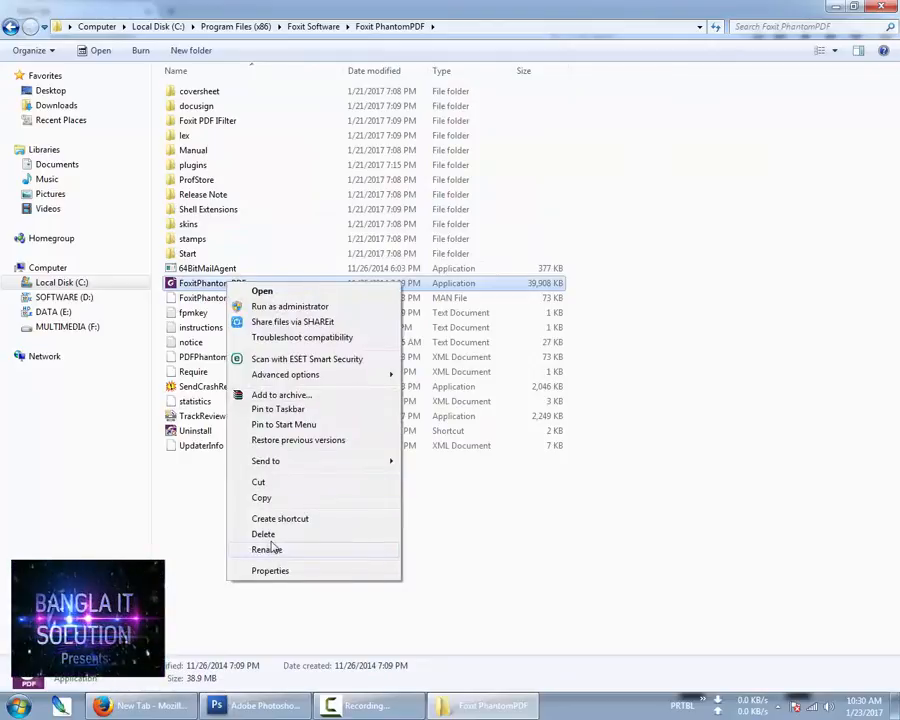
{"action": "left_click", "coordinate": [266, 550]}
{"action": "key", "text": "ctrl+c"}
{"action": "right_click", "coordinate": [234, 288]}
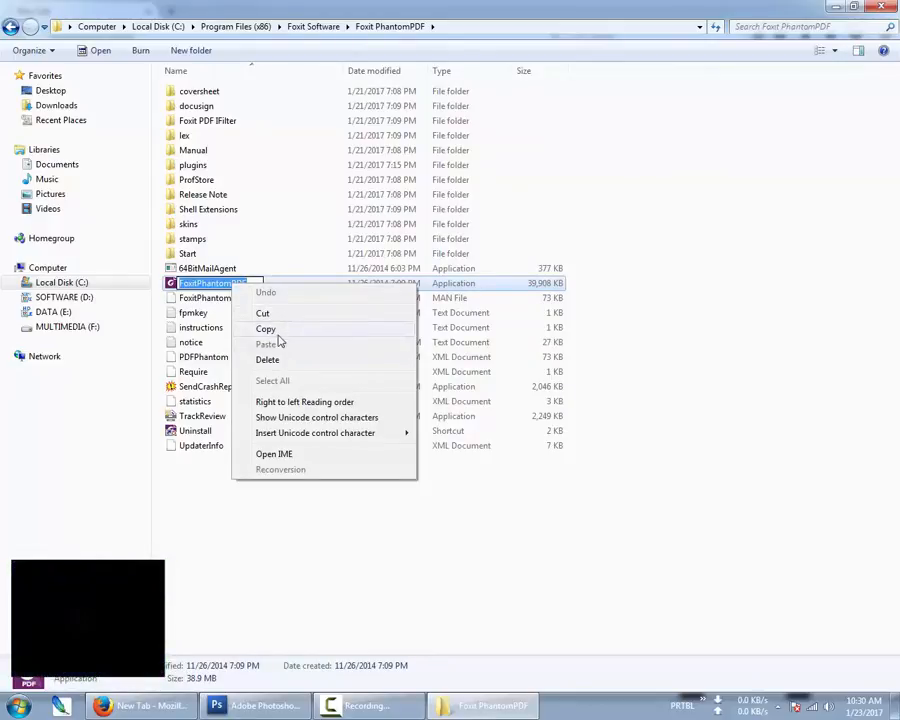
{"action": "left_click", "coordinate": [265, 333]}
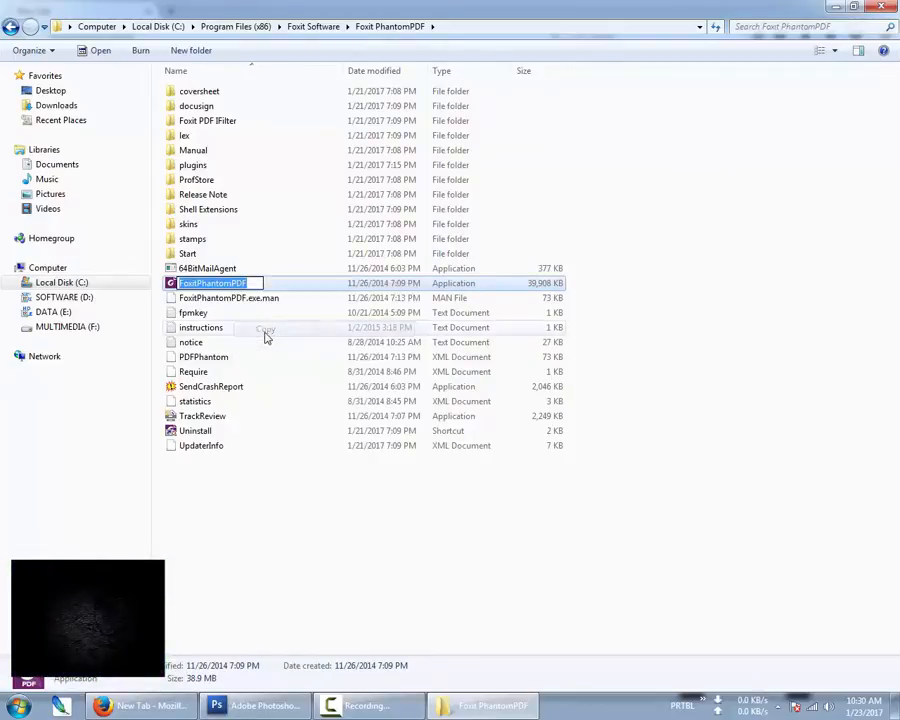
{"action": "left_click", "coordinate": [685, 541]}
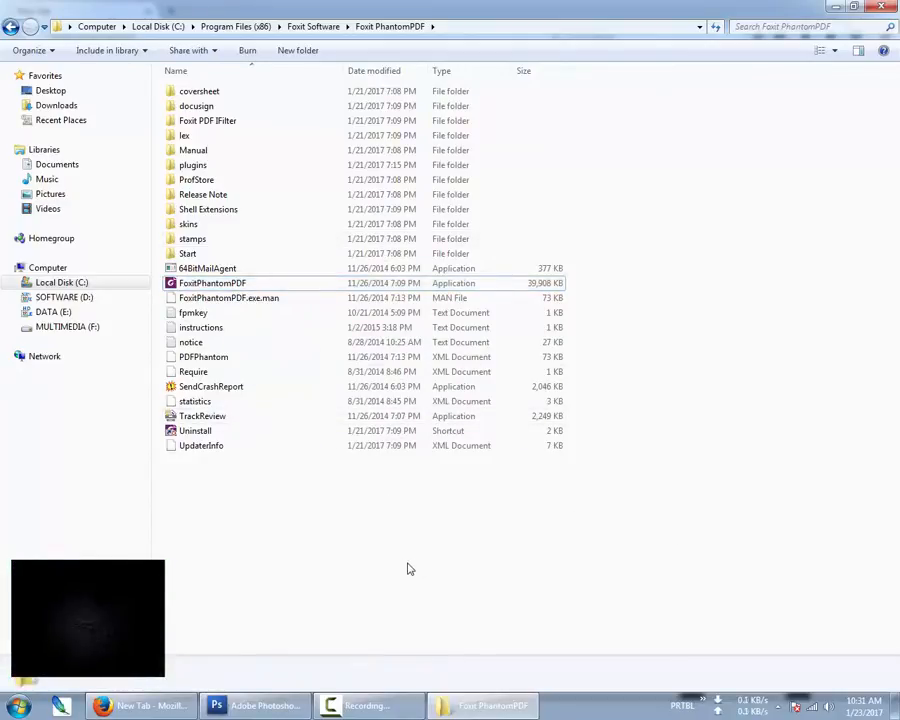
- Start a WinRAR archive of everything in the Foxit PhantomPDF folder, using the Best compression method
{"action": "left_click_drag", "start_coordinate": [568, 595], "coordinate": [170, 93]}
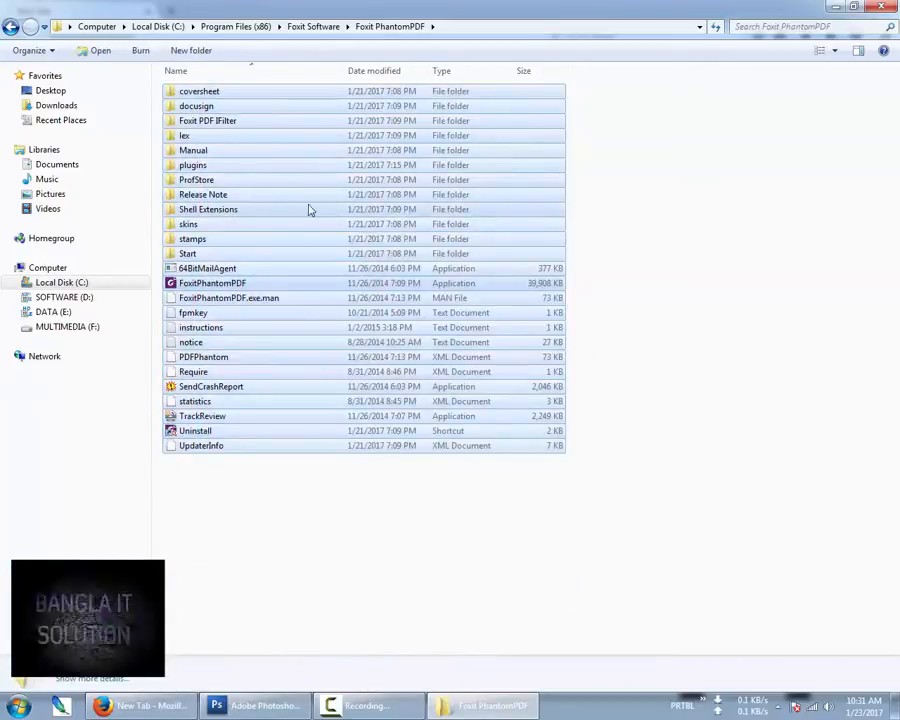
{"action": "right_click", "coordinate": [224, 178]}
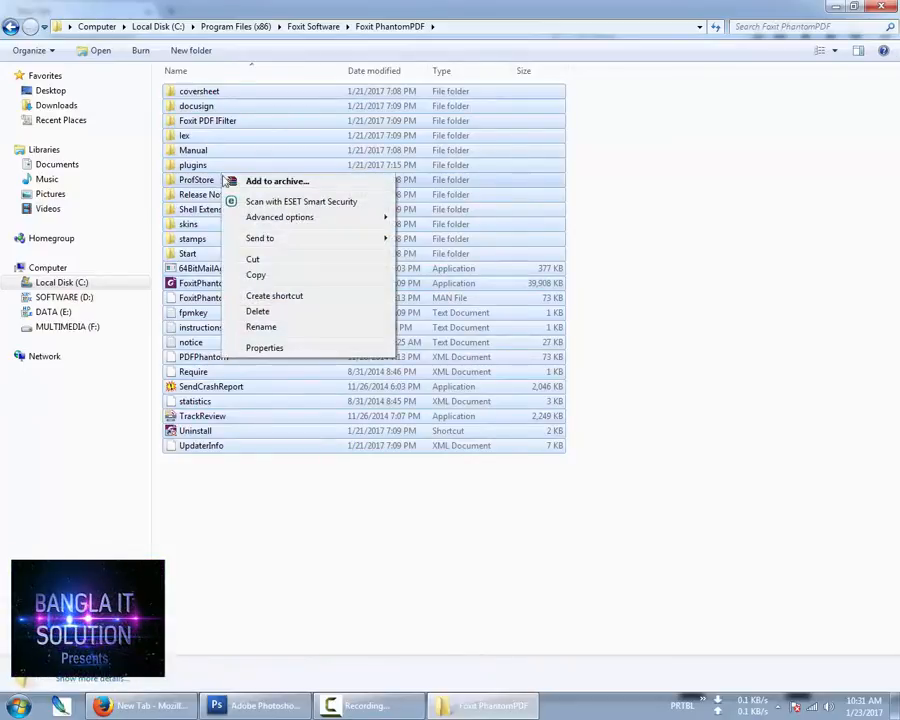
{"action": "left_click", "coordinate": [278, 189]}
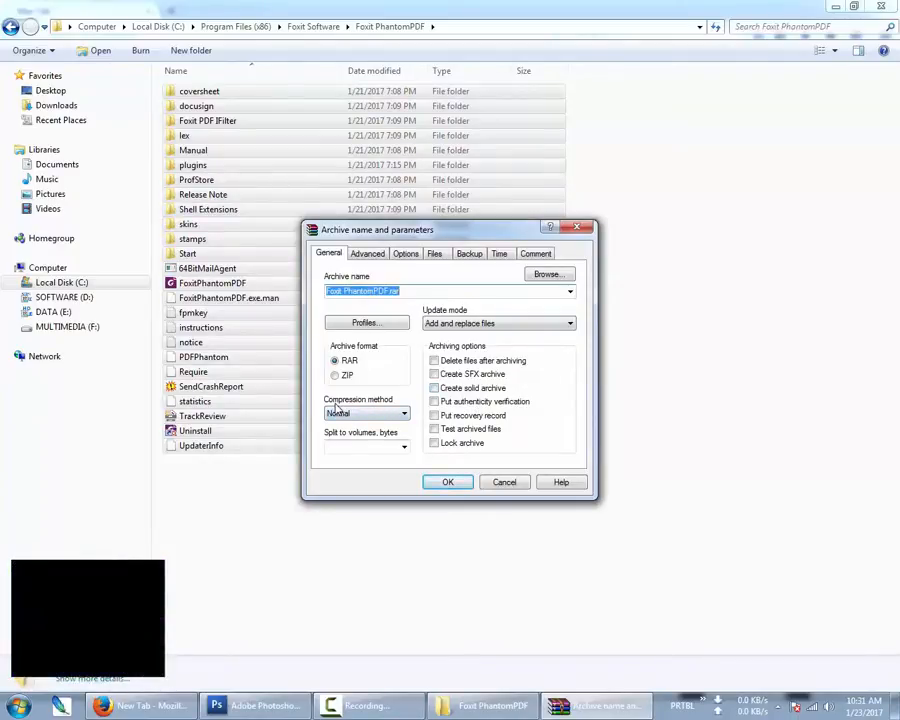
{"action": "left_click", "coordinate": [398, 413]}
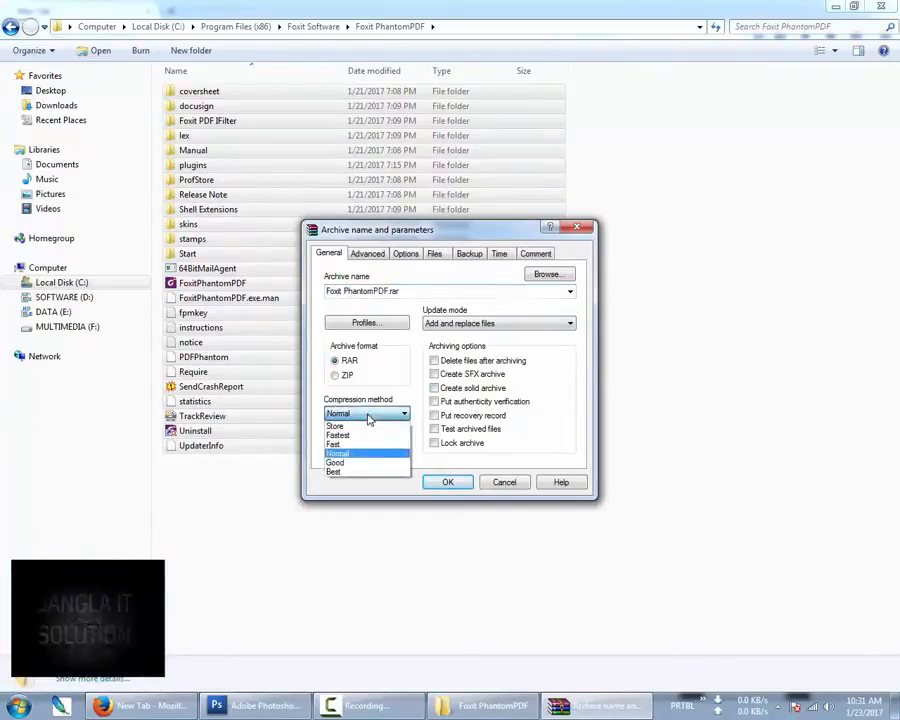
{"action": "left_click", "coordinate": [351, 474]}
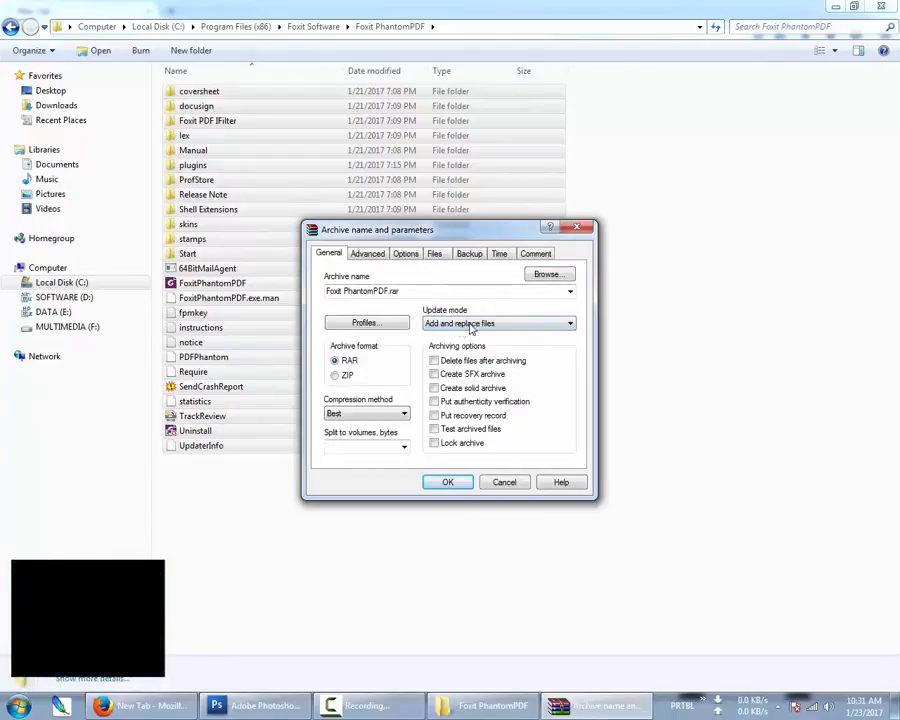
- Choose the Add and replace files update mode and enable the SFX archive and solid archive options
{"action": "left_click", "coordinate": [459, 327]}
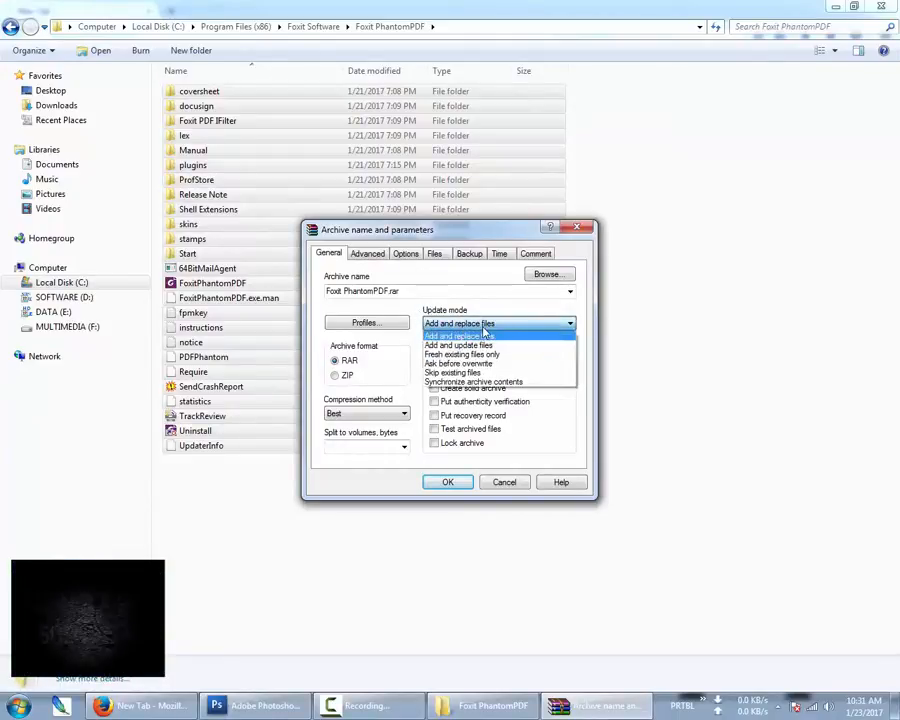
{"action": "left_click", "coordinate": [457, 338]}
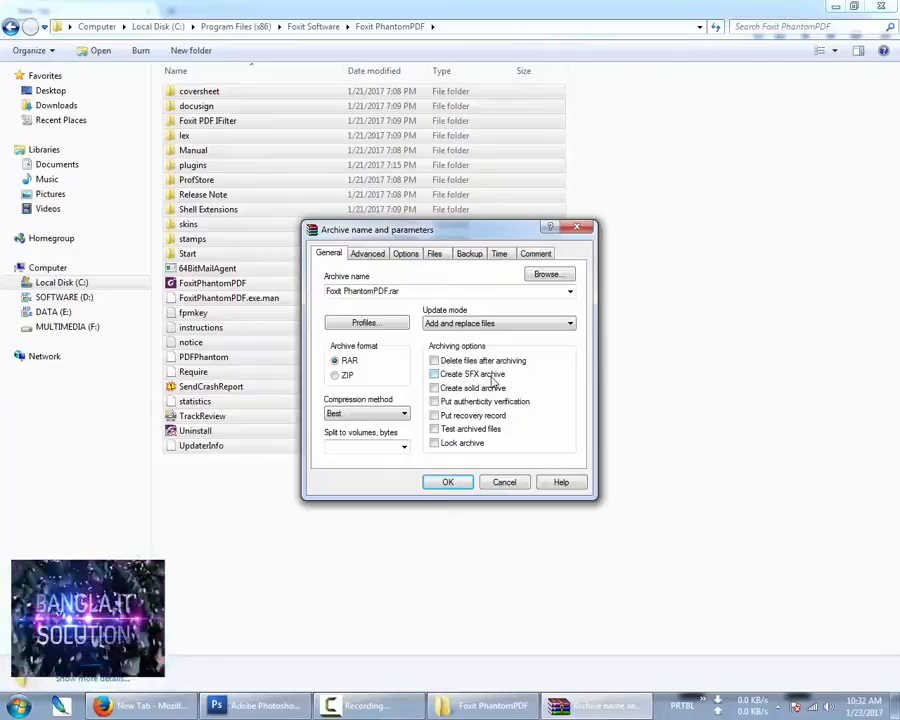
{"action": "left_click", "coordinate": [434, 375]}
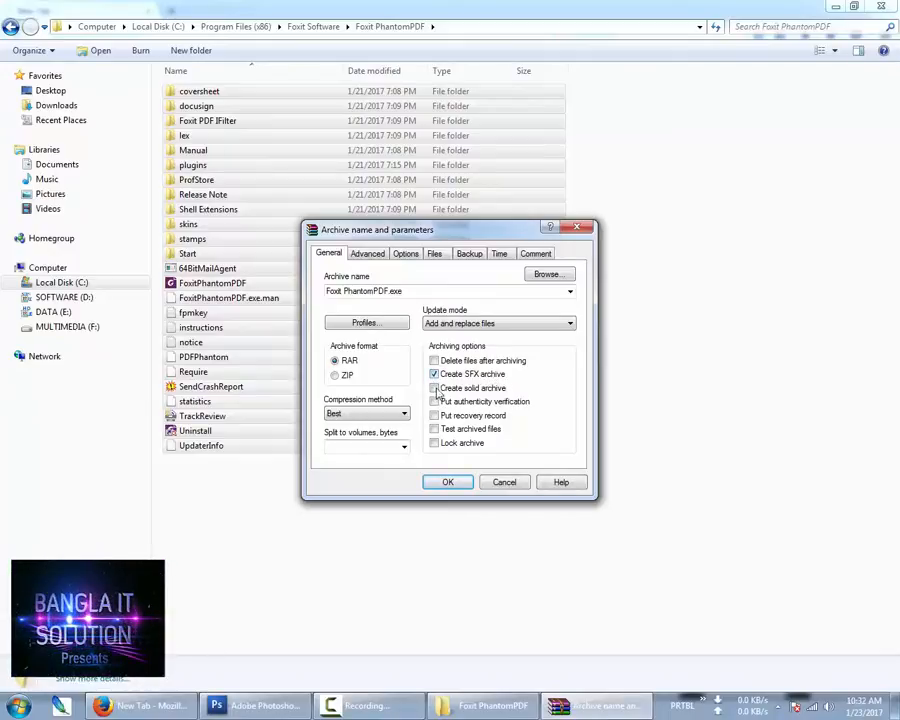
{"action": "left_click", "coordinate": [435, 389]}
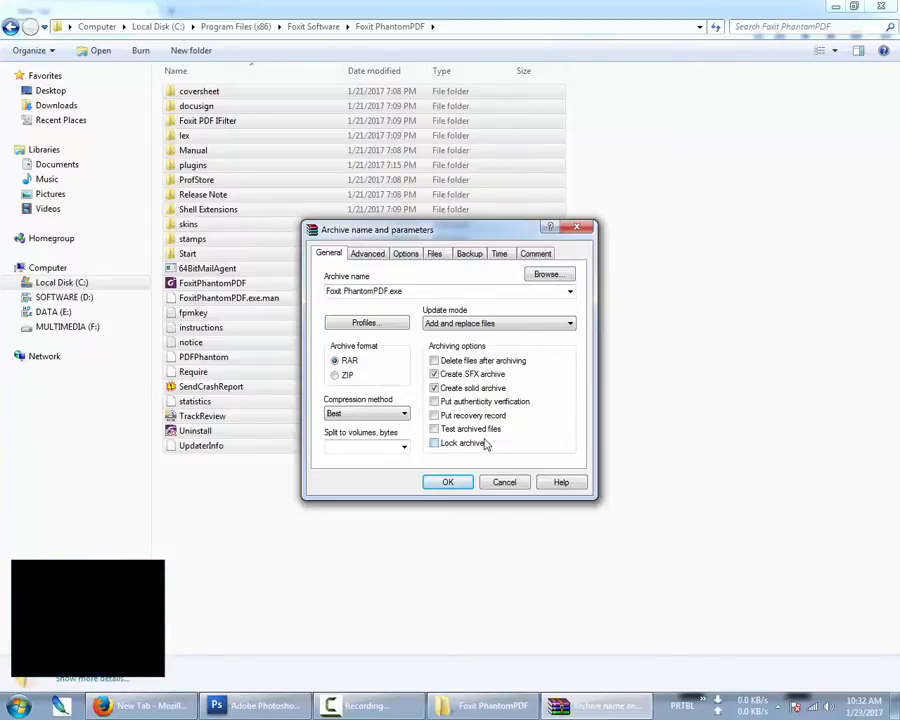
- In the advanced SFX options, set FoxitPhantomPDF.exe as the program to run after extraction
{"action": "left_click", "coordinate": [370, 254]}
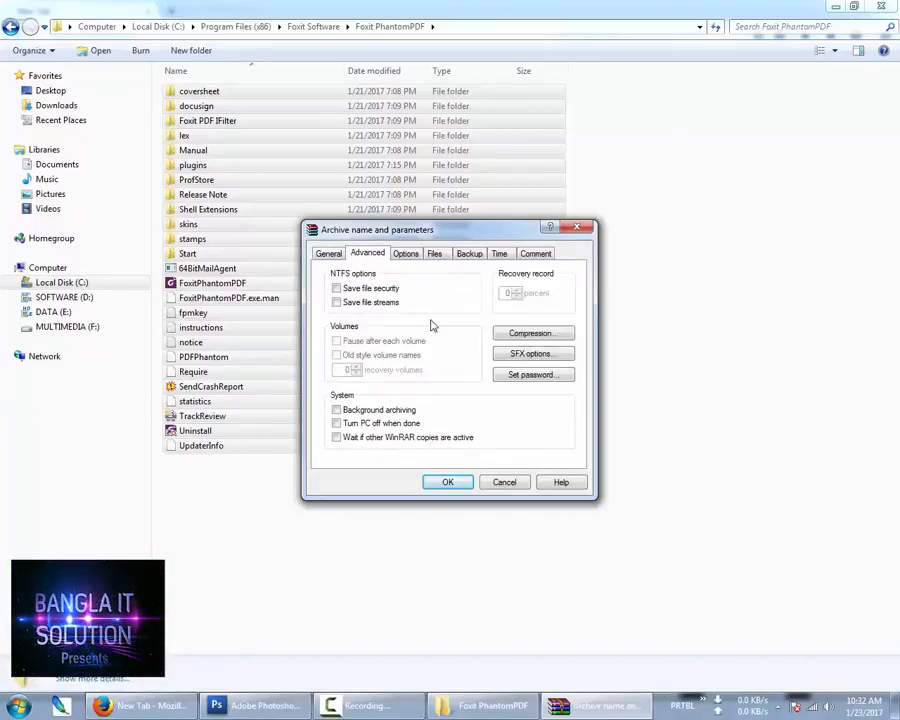
{"action": "left_click", "coordinate": [533, 355]}
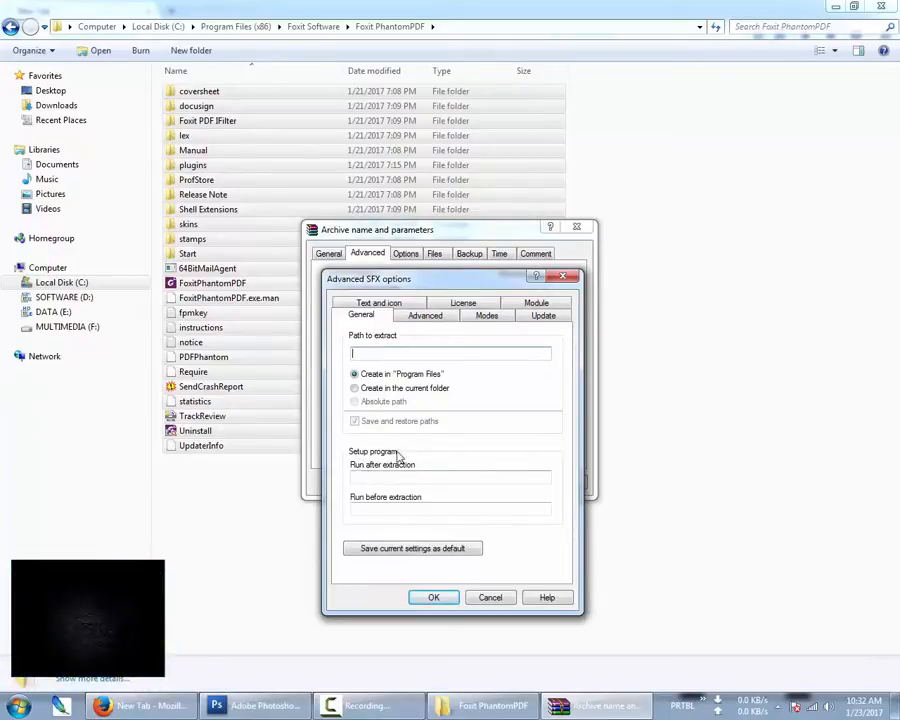
{"action": "left_click", "coordinate": [417, 476]}
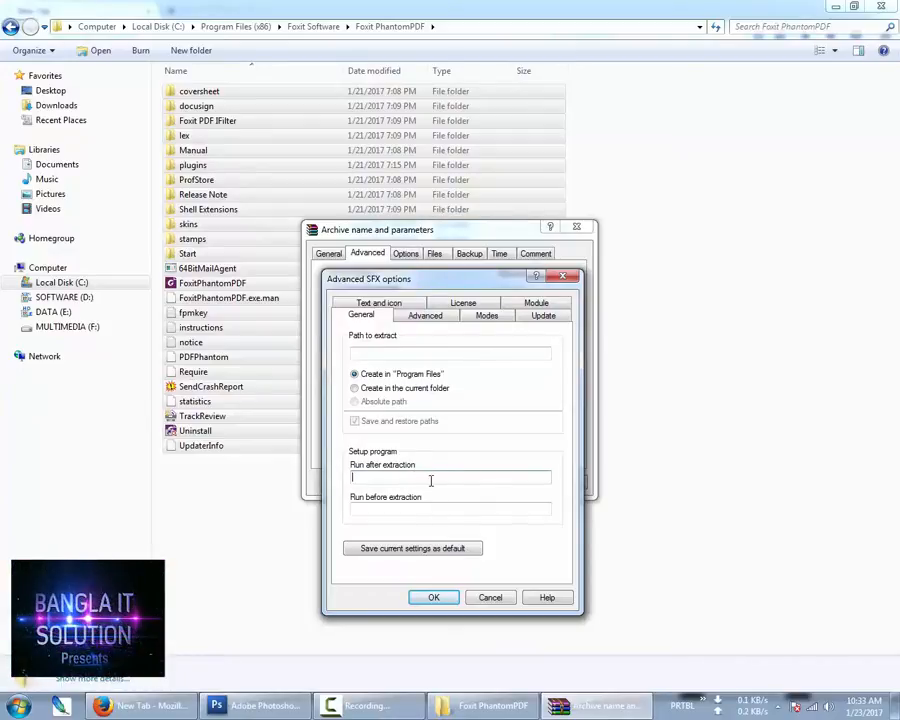
{"action": "right_click", "coordinate": [431, 480]}
{"action": "left_click", "coordinate": [464, 540]}
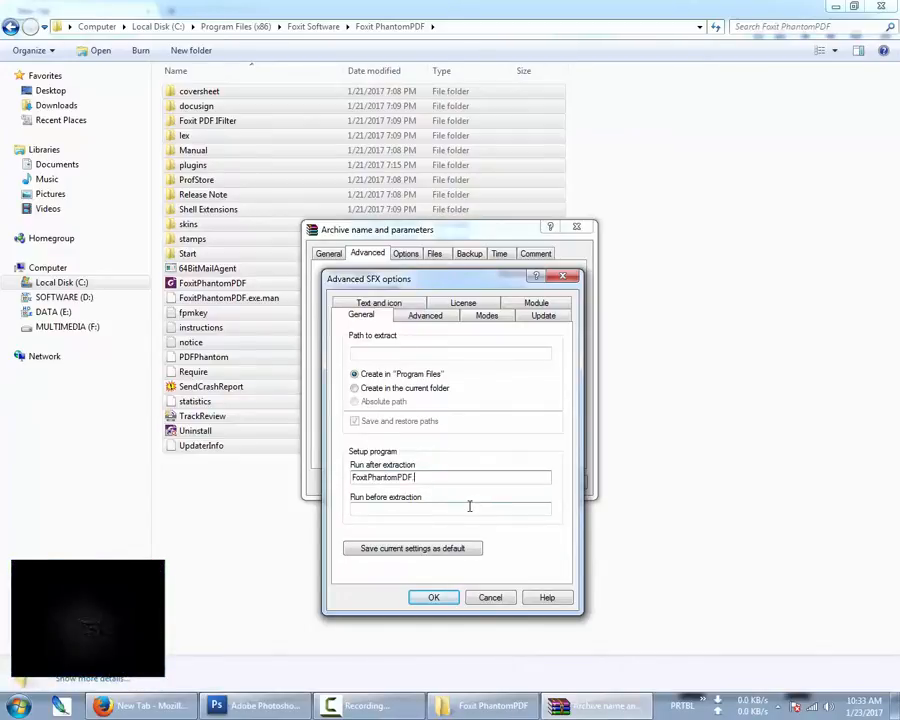
{"action": "type", "text": ".exe"}
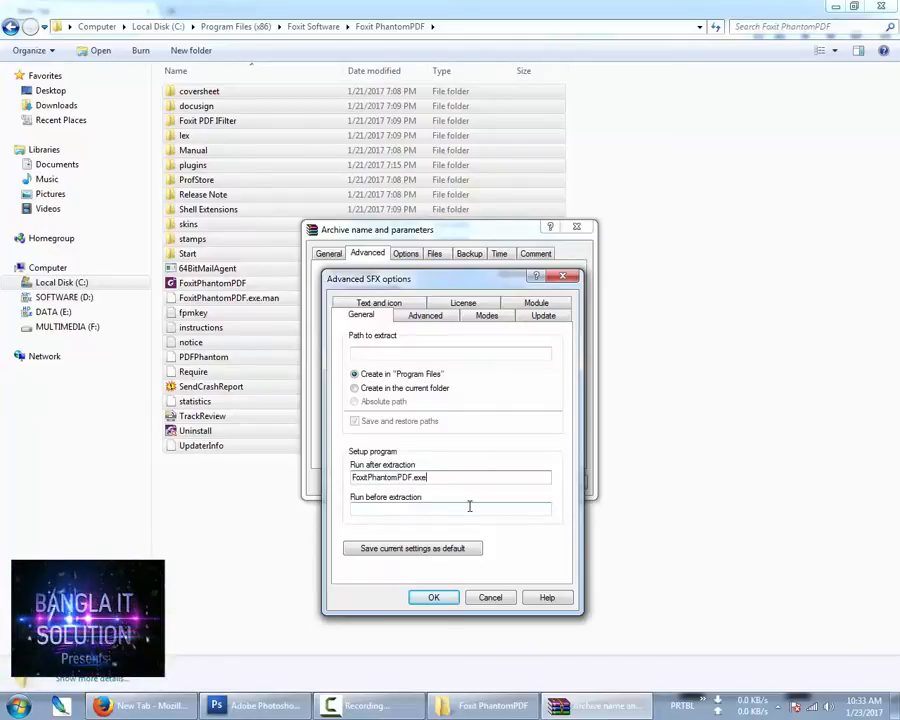
- Set the SFX overwrite mode to Overwrite all files
{"action": "left_click", "coordinate": [425, 315]}
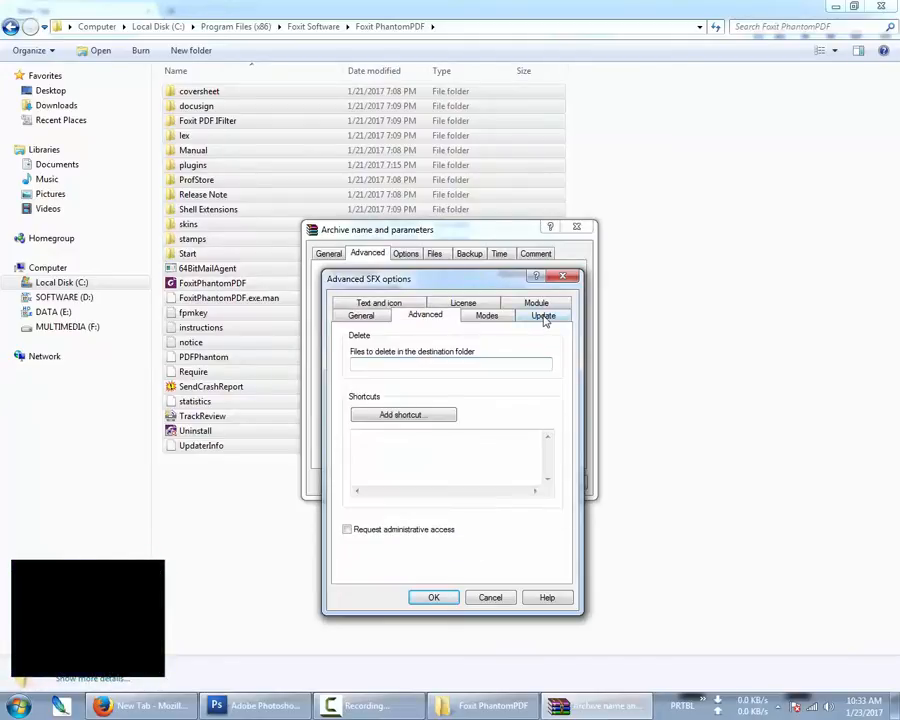
{"action": "left_click", "coordinate": [544, 316]}
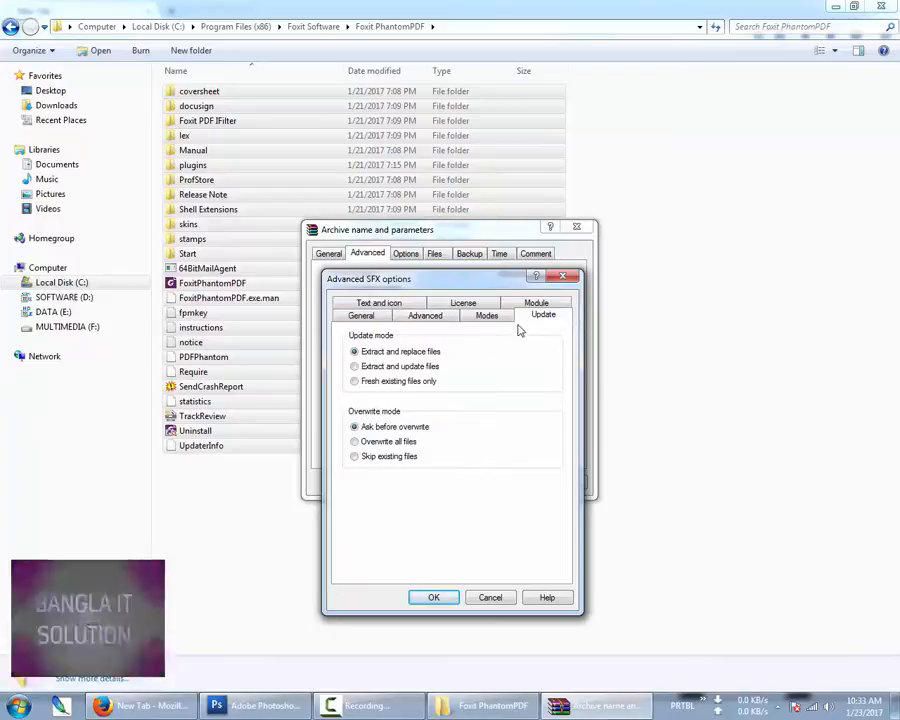
{"action": "left_click", "coordinate": [375, 444]}
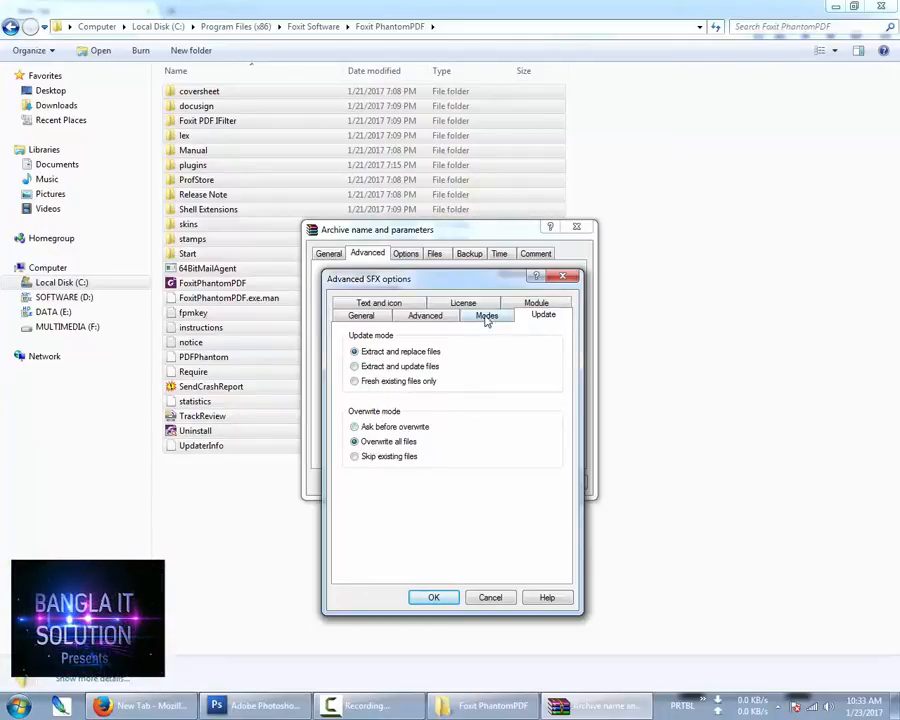
- Browse for a custom SFX logo and select 68.bmp in the PRIVATE FILE folder on drive D
{"action": "left_click", "coordinate": [381, 306]}
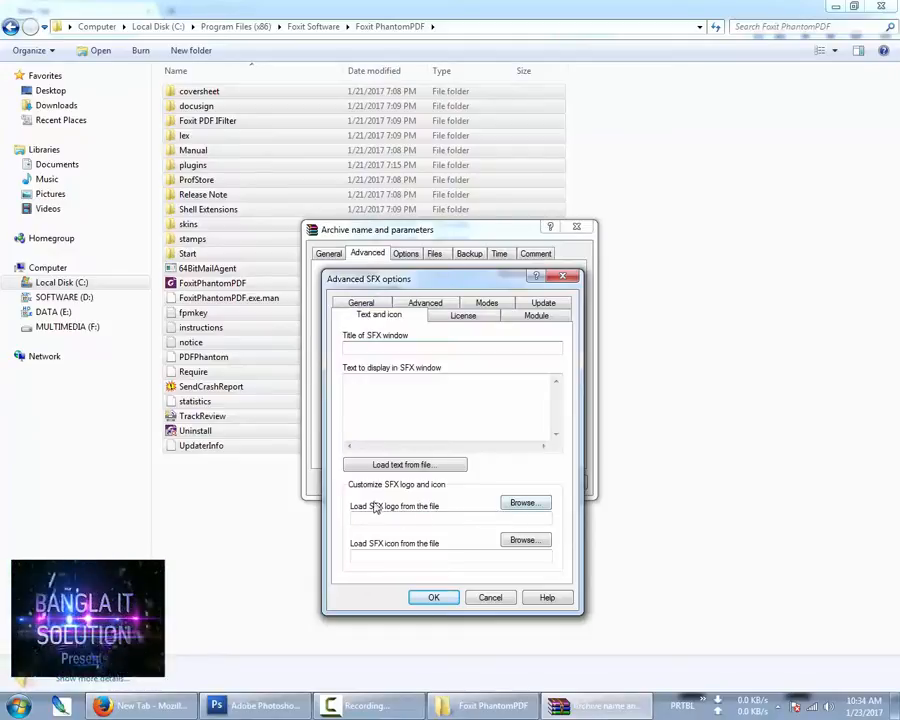
{"action": "left_click", "coordinate": [519, 510]}
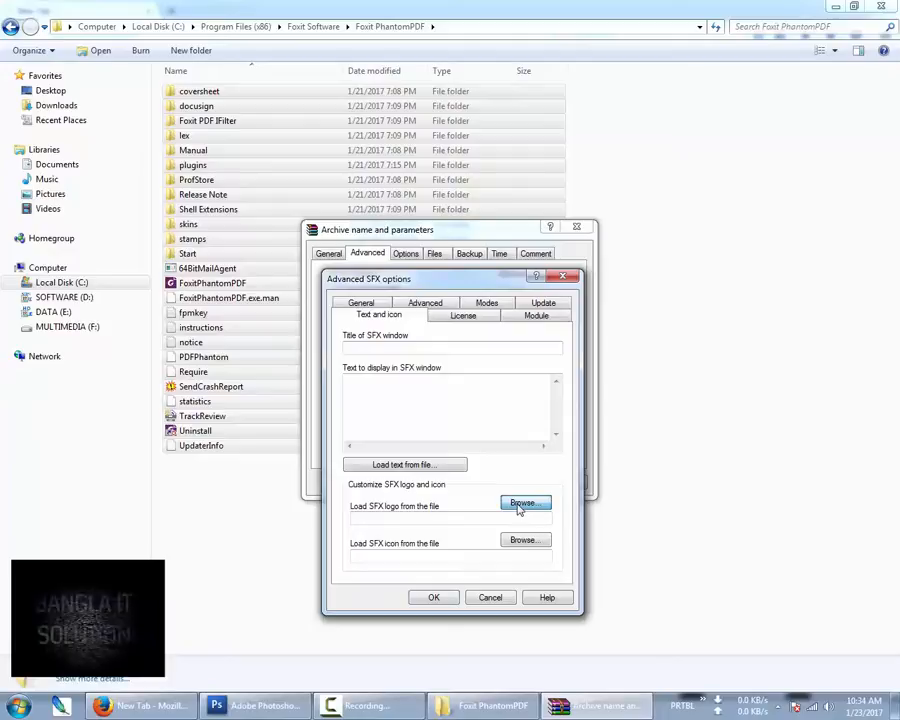
{"action": "left_click", "coordinate": [516, 505]}
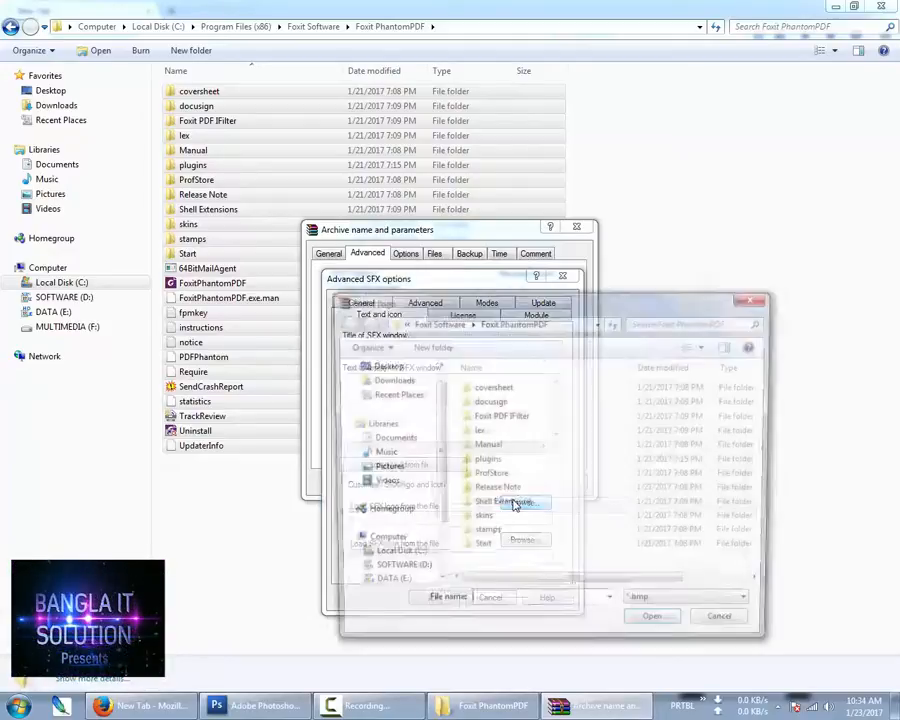
{"action": "left_click", "coordinate": [401, 571]}
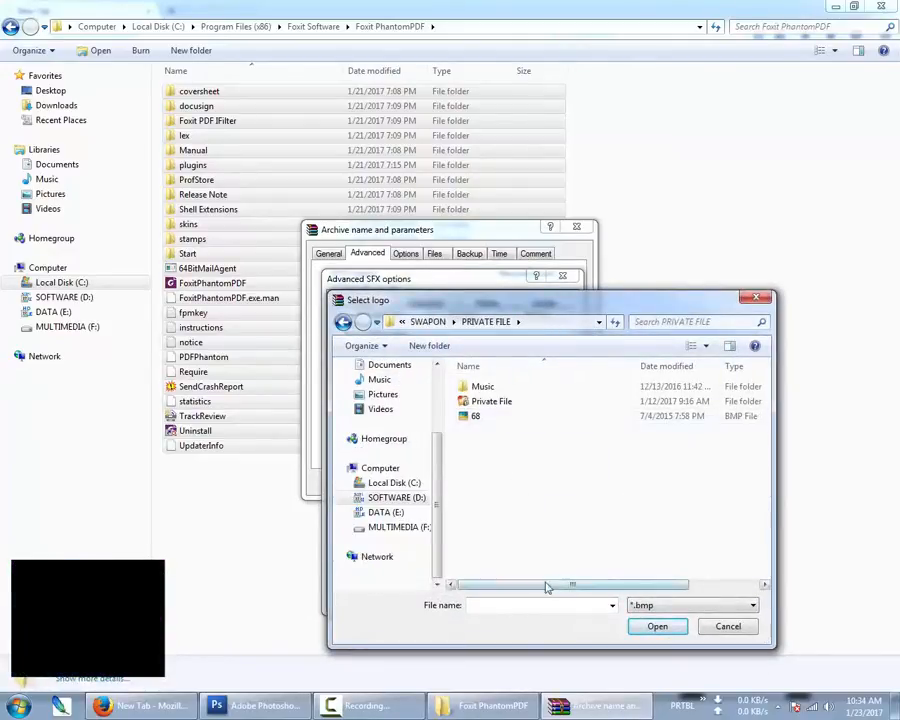
{"action": "mouse_move", "coordinate": [546, 587]}
{"action": "left_mouse_down"}
{"action": "mouse_move", "coordinate": [663, 582]}
{"action": "mouse_move", "coordinate": [540, 584]}
{"action": "left_mouse_up"}
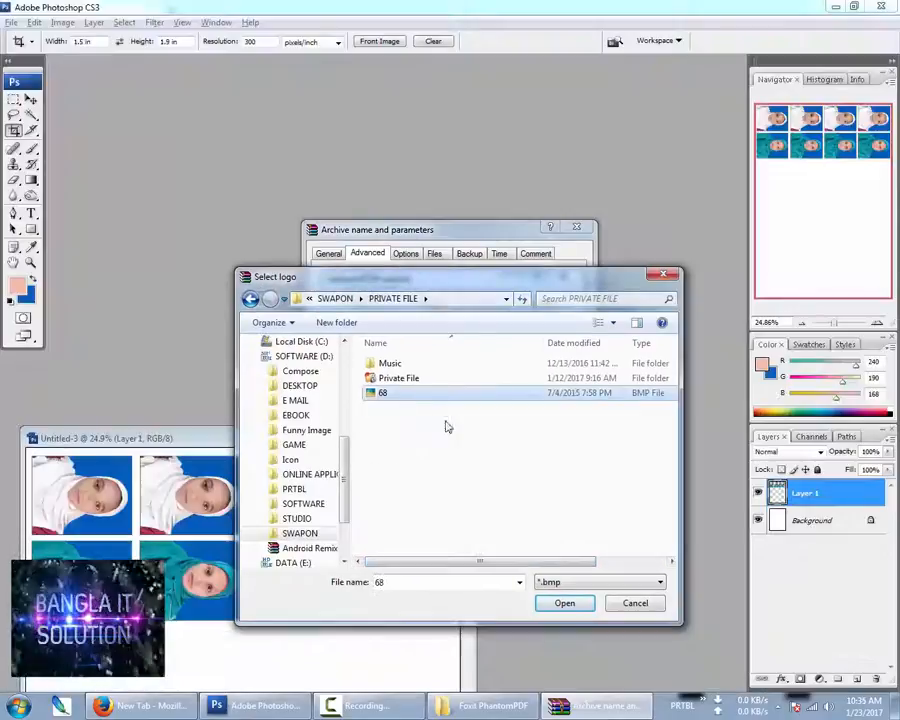
{"action": "left_click_drag", "start_coordinate": [503, 564], "coordinate": [586, 560]}
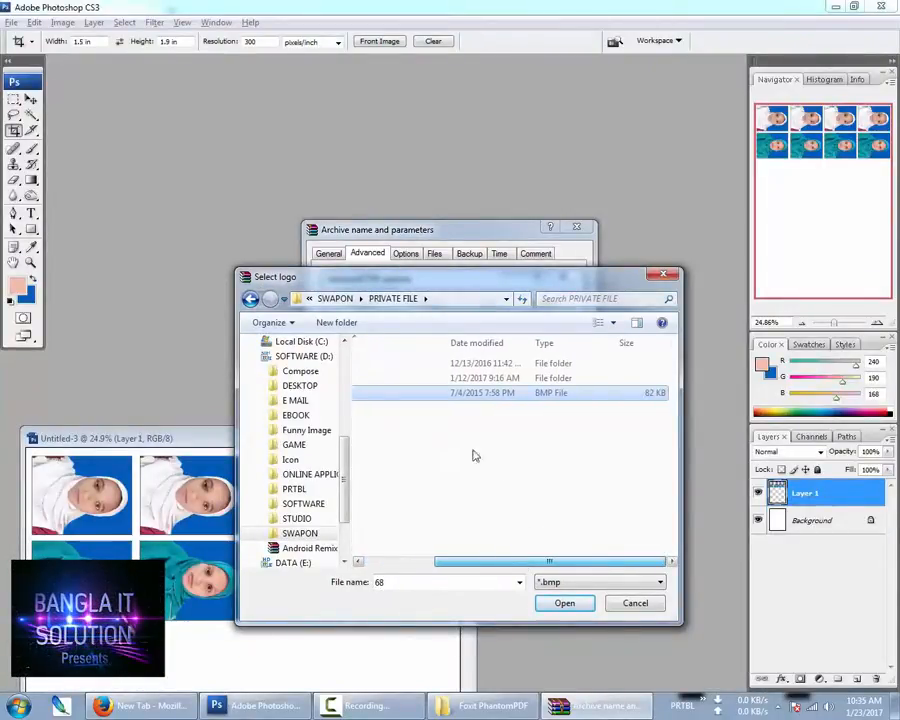
- Check the properties and pixel dimensions of 68.bmp and load it as the SFX logo
{"action": "right_click", "coordinate": [415, 393]}
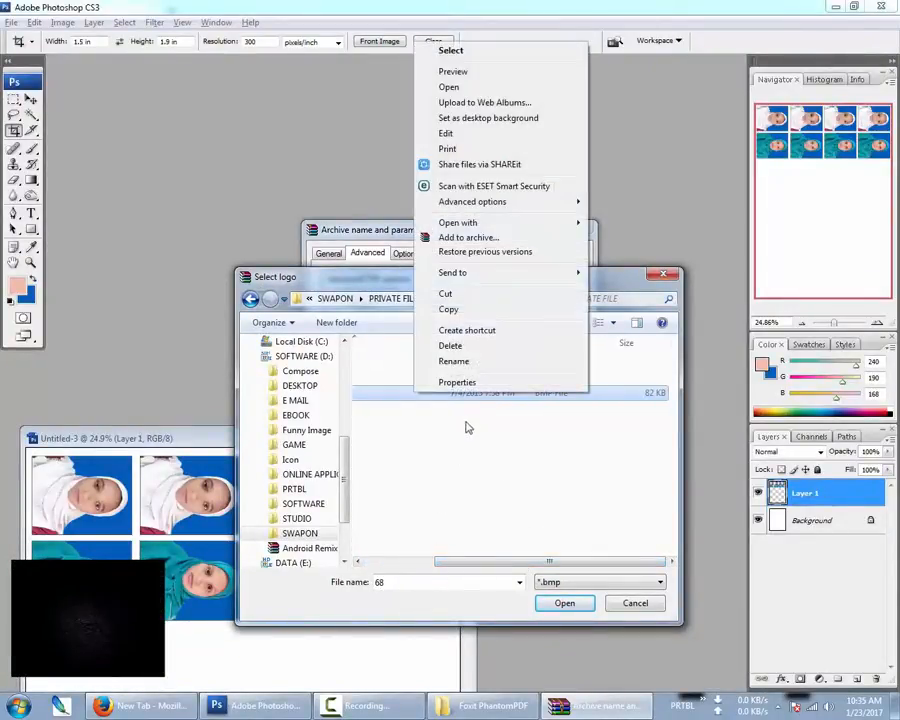
{"action": "left_click", "coordinate": [457, 382]}
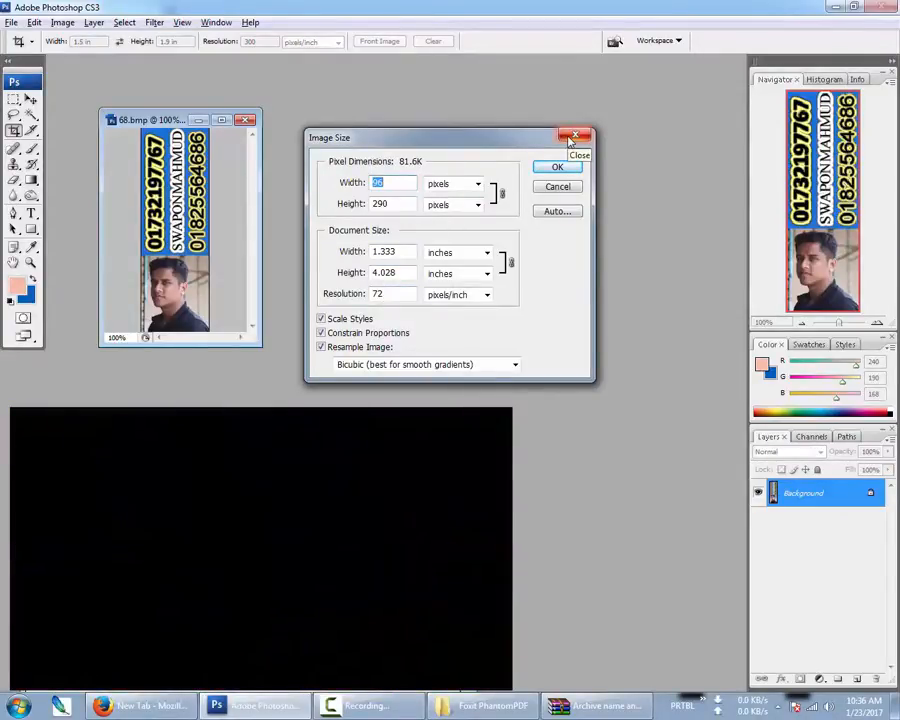
{"action": "left_click", "coordinate": [598, 706]}
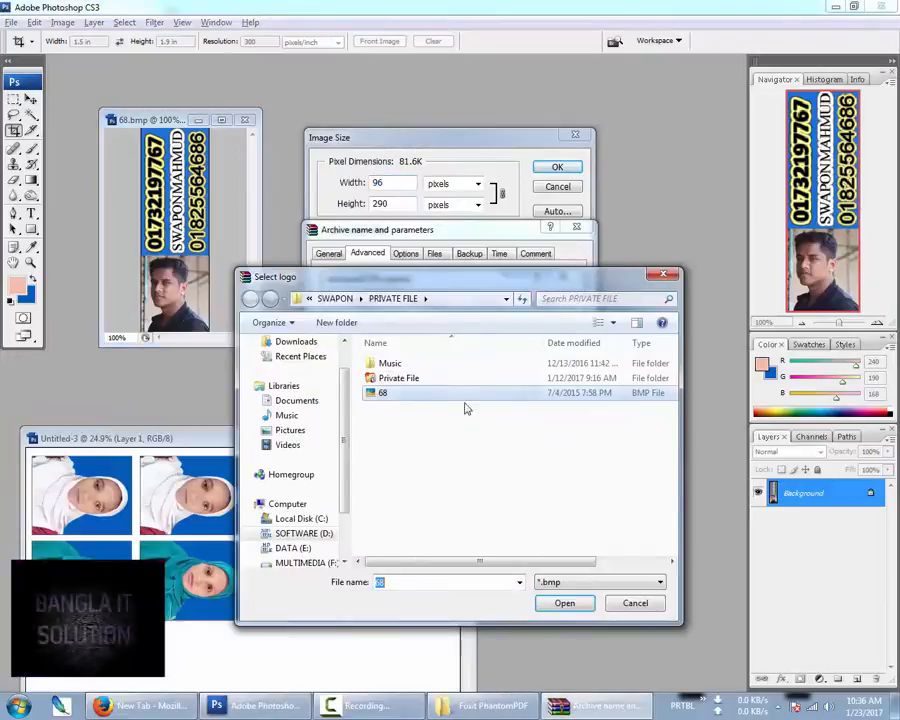
{"action": "left_click", "coordinate": [565, 605]}
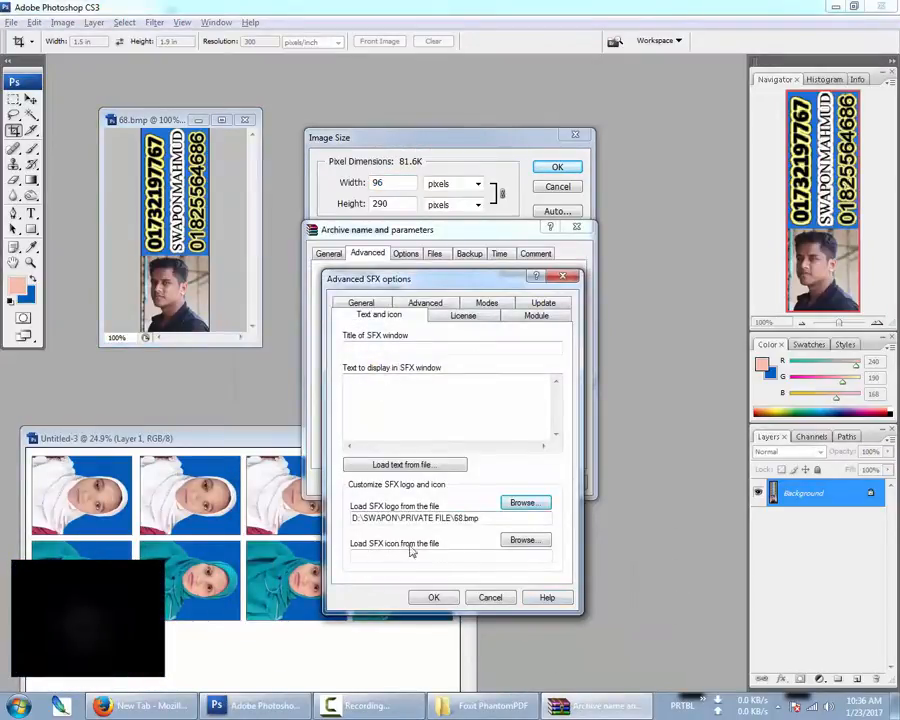
- Load phantom.ico from the Icon folder on drive D as the SFX icon
{"action": "left_click", "coordinate": [518, 540]}
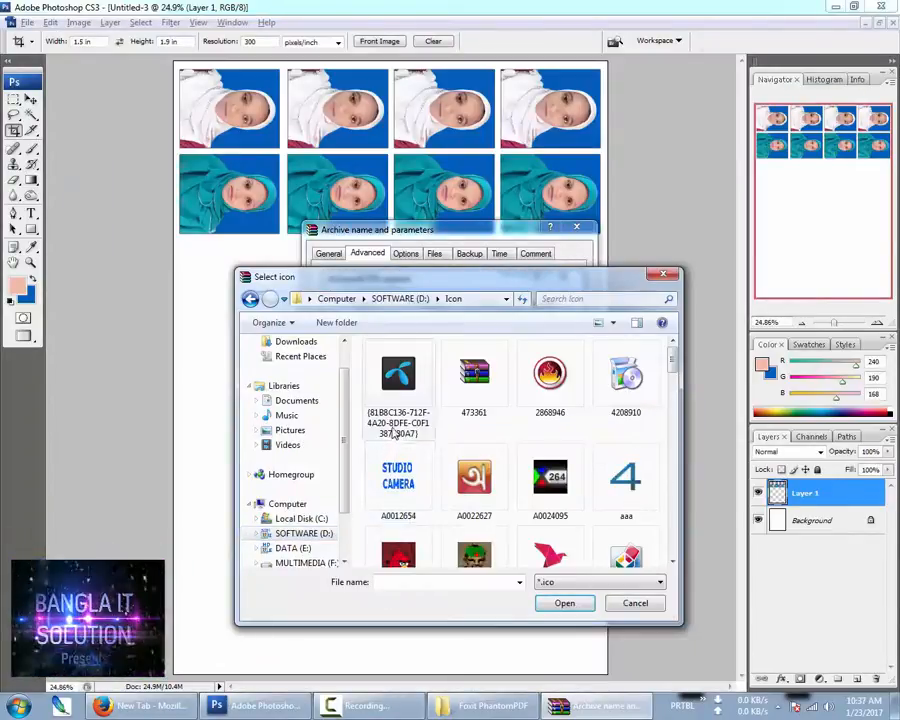
{"action": "scroll", "coordinate": [674, 365], "scroll_direction": "down", "scroll_amount": 10}
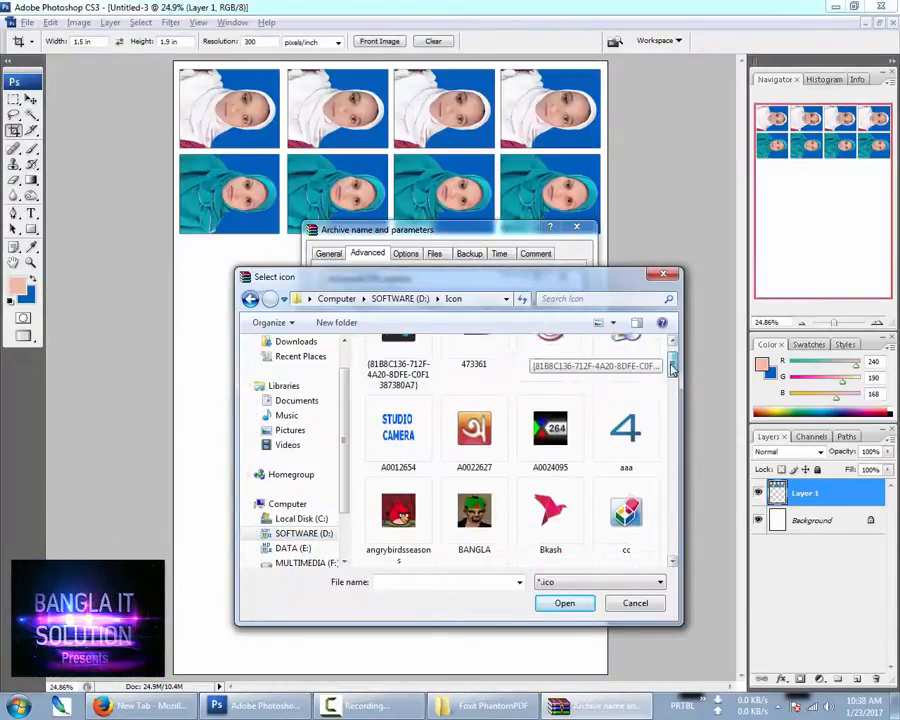
{"action": "type", "text": "pha"}
{"action": "left_click", "coordinate": [450, 595]}
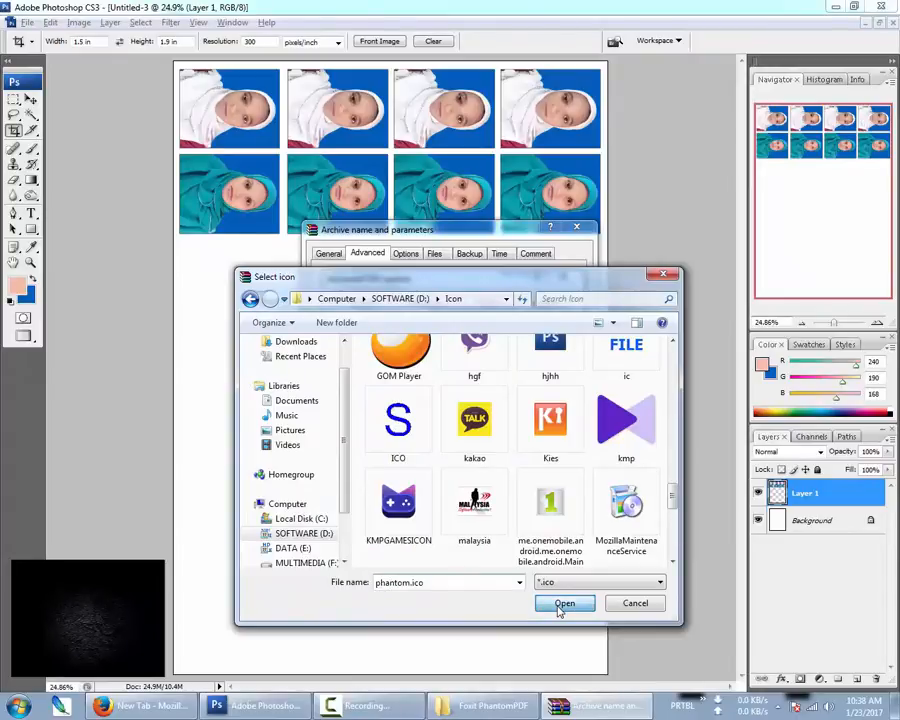
{"action": "left_click", "coordinate": [564, 603]}
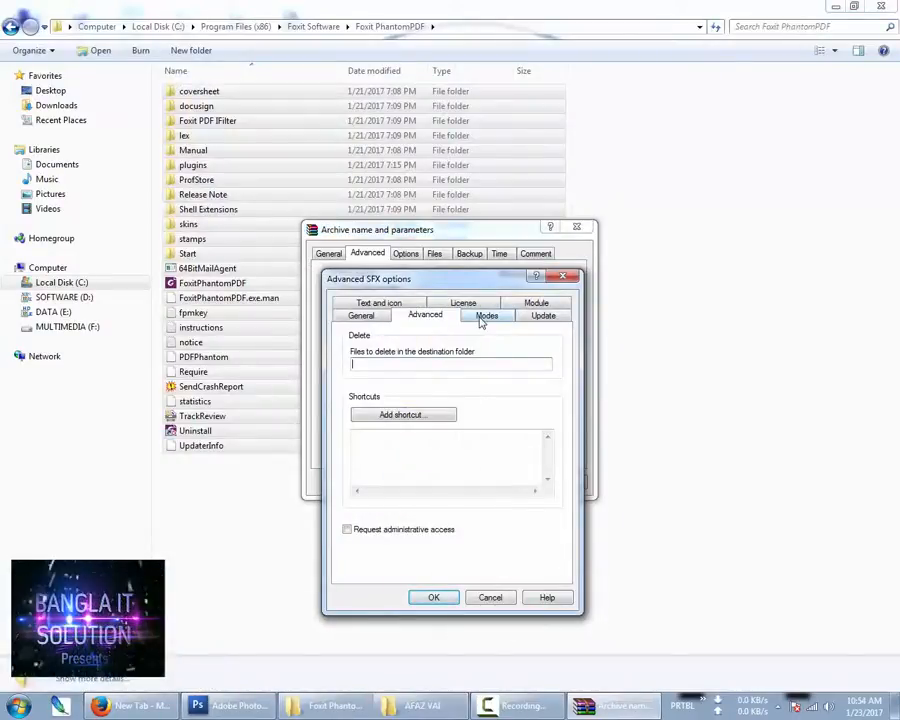
- Enable unpacking to a temporary folder in the SFX modes and create the self-extracting archive
{"action": "left_click", "coordinate": [484, 318]}
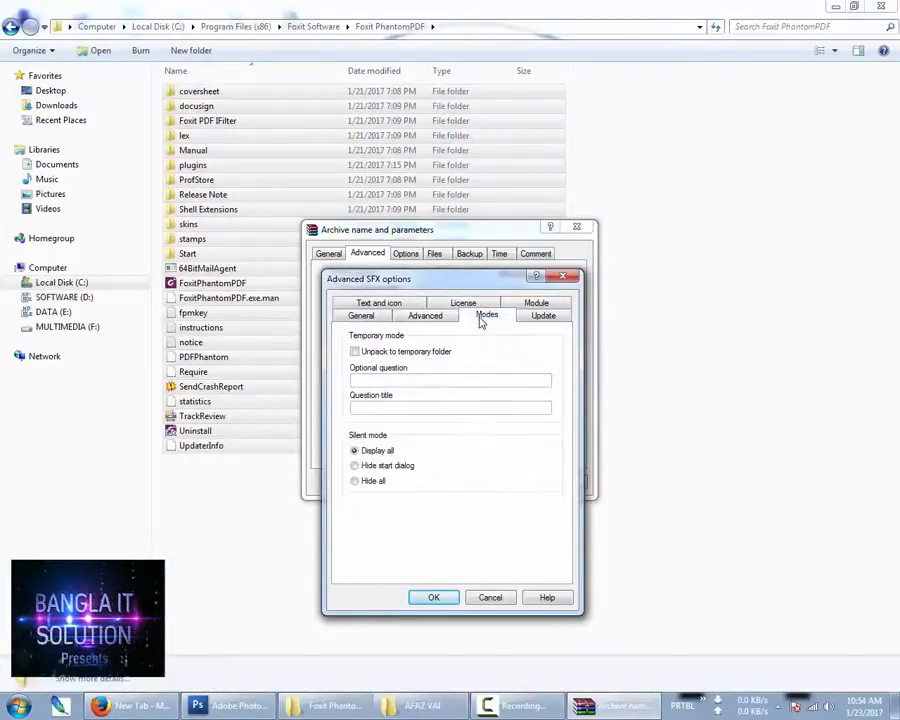
{"action": "left_click", "coordinate": [355, 352]}
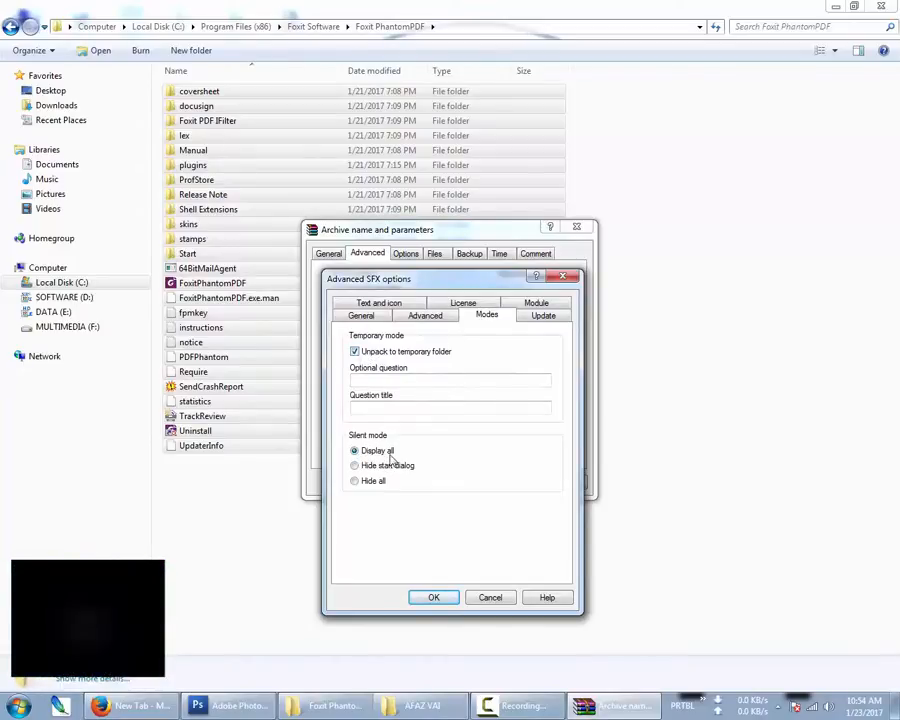
{"action": "left_click", "coordinate": [434, 598]}
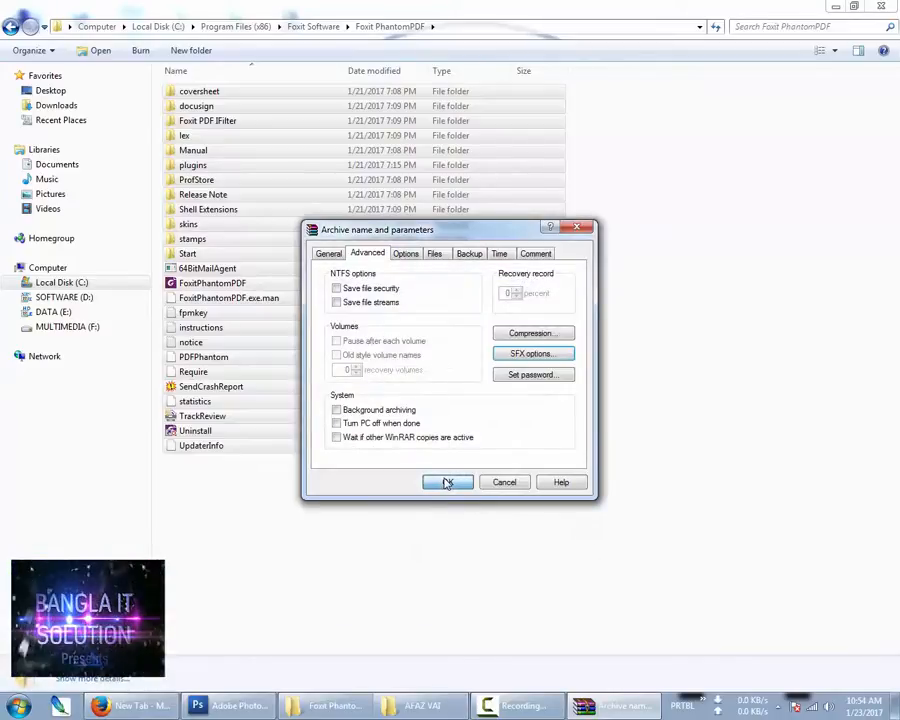
{"action": "left_click", "coordinate": [447, 483]}
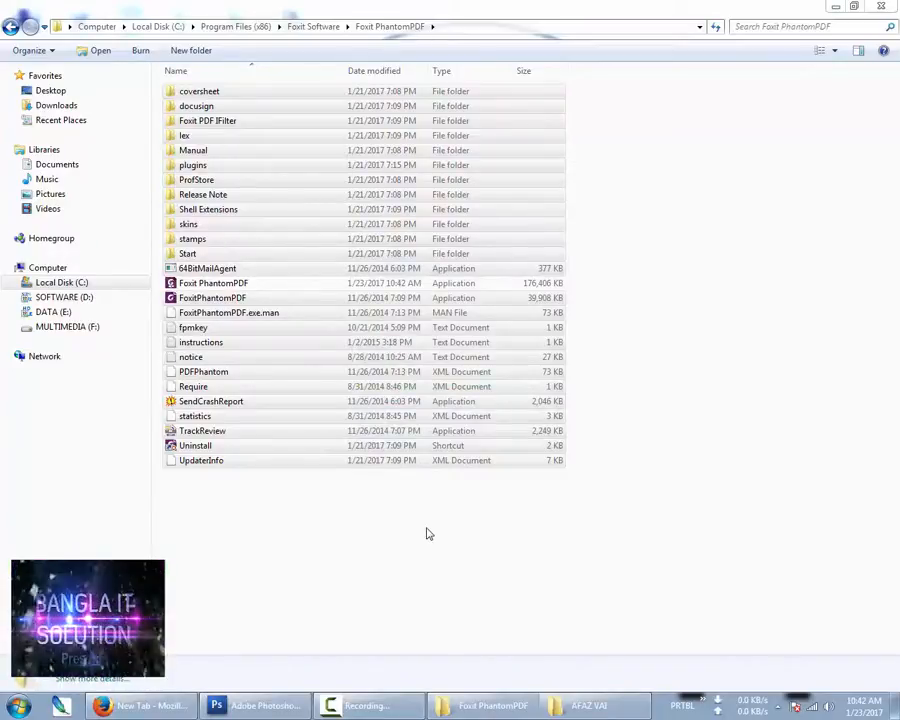
- Move the new Foxit PhantomPDF self-extracting application from the program folder to the desktop
{"action": "left_click", "coordinate": [236, 284]}
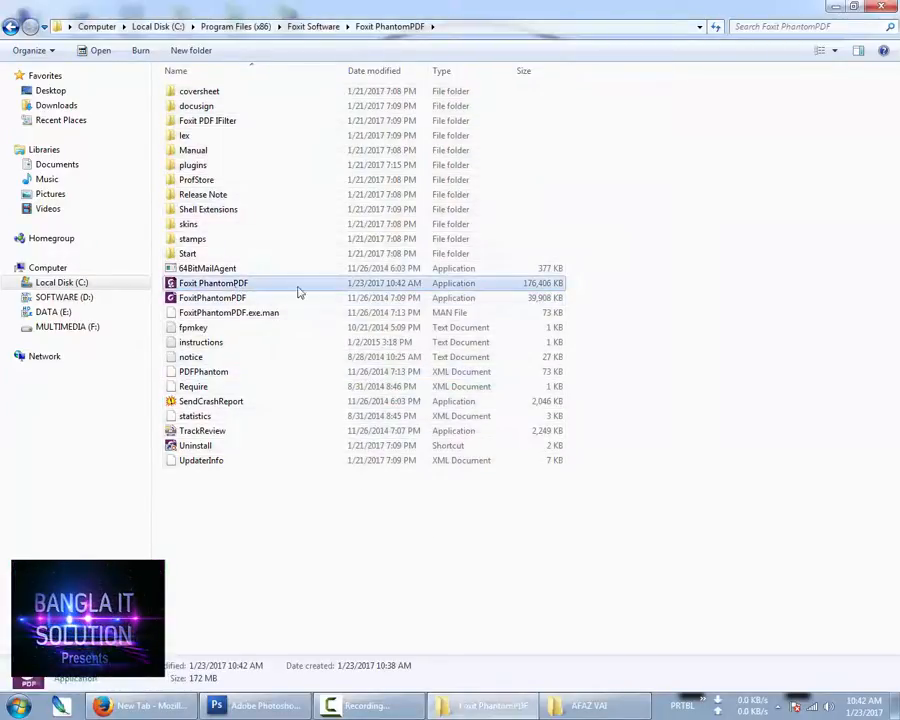
{"action": "right_click", "coordinate": [237, 291]}
{"action": "left_click", "coordinate": [265, 513]}
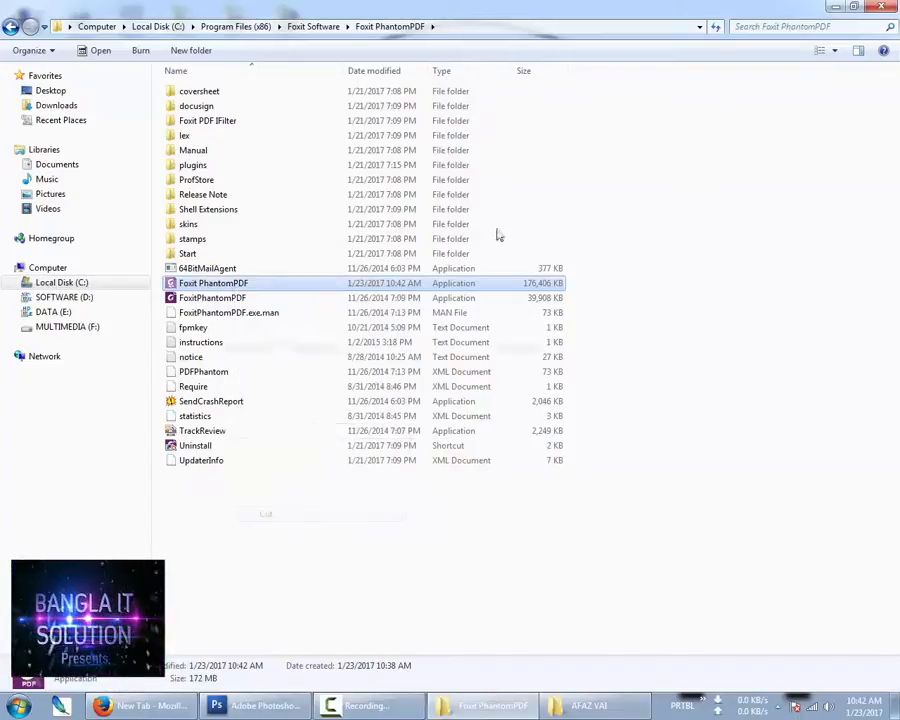
{"action": "left_click", "coordinate": [832, 8]}
{"action": "right_click", "coordinate": [412, 196]}
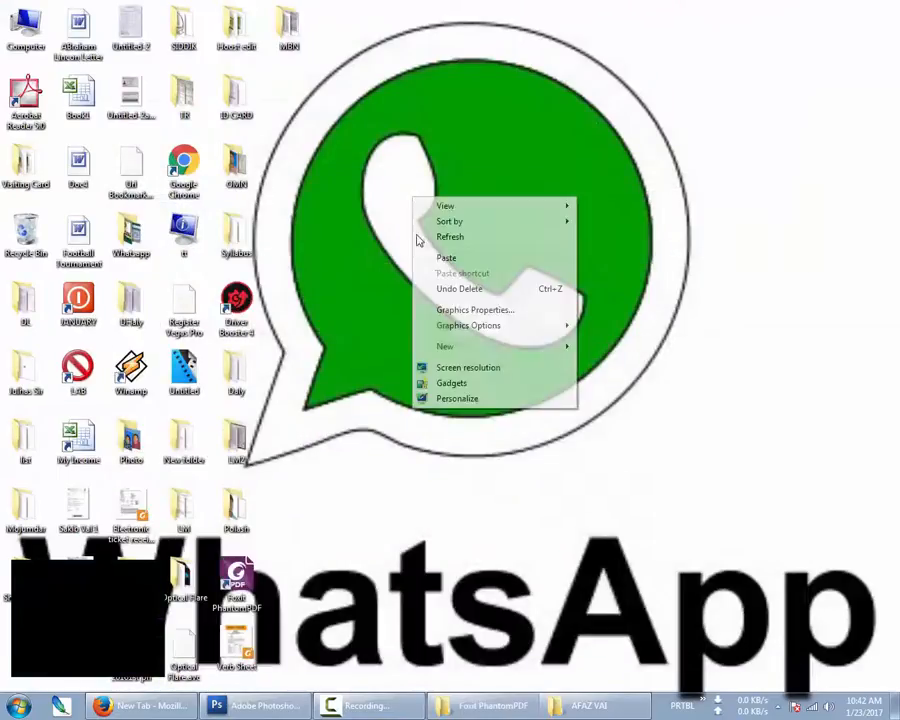
{"action": "left_click", "coordinate": [435, 260]}
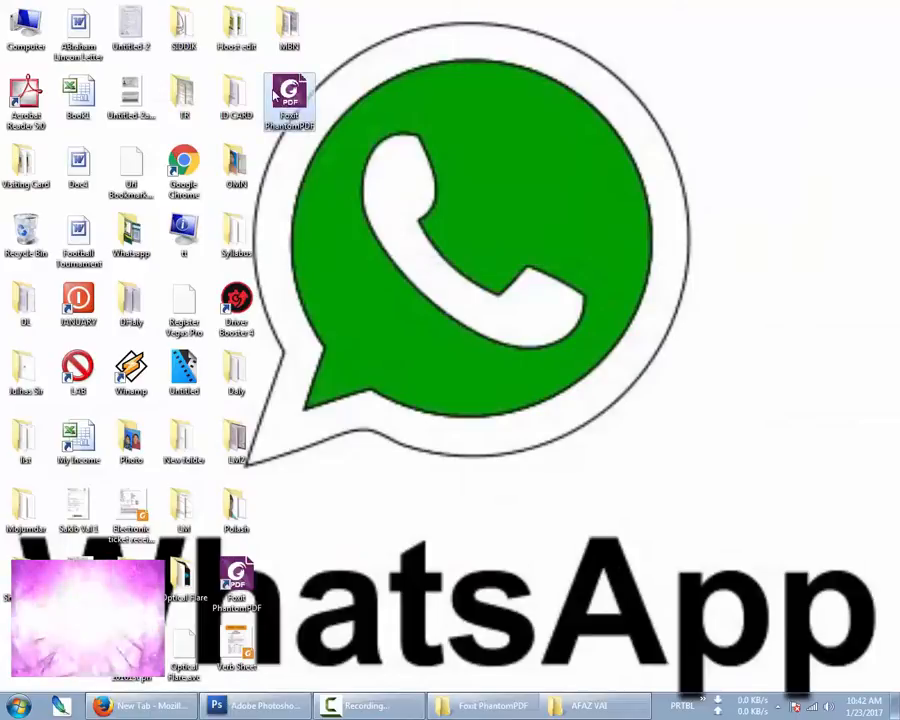